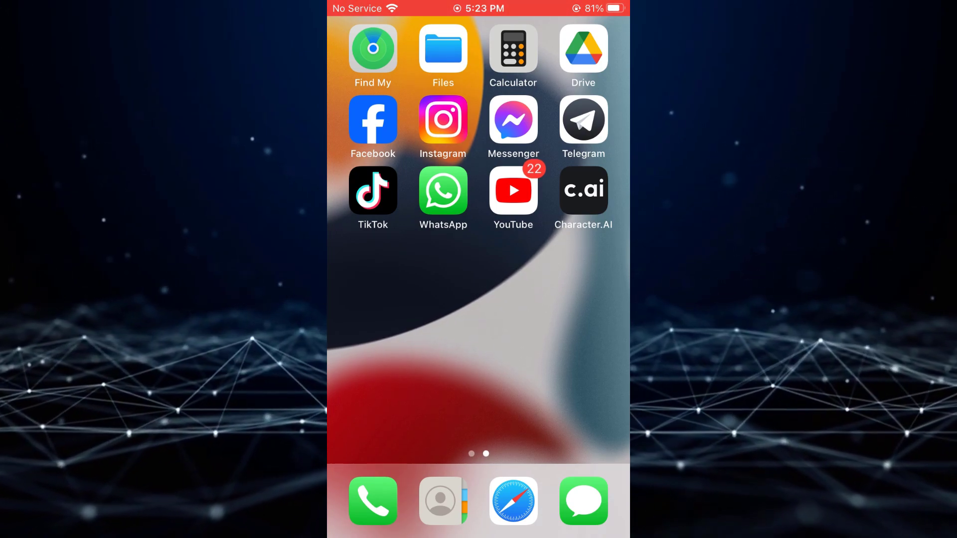
- Launch Facebook and go to its Menu tab to find Help & Support
{"action": "left_click", "coordinate": [373, 120]}
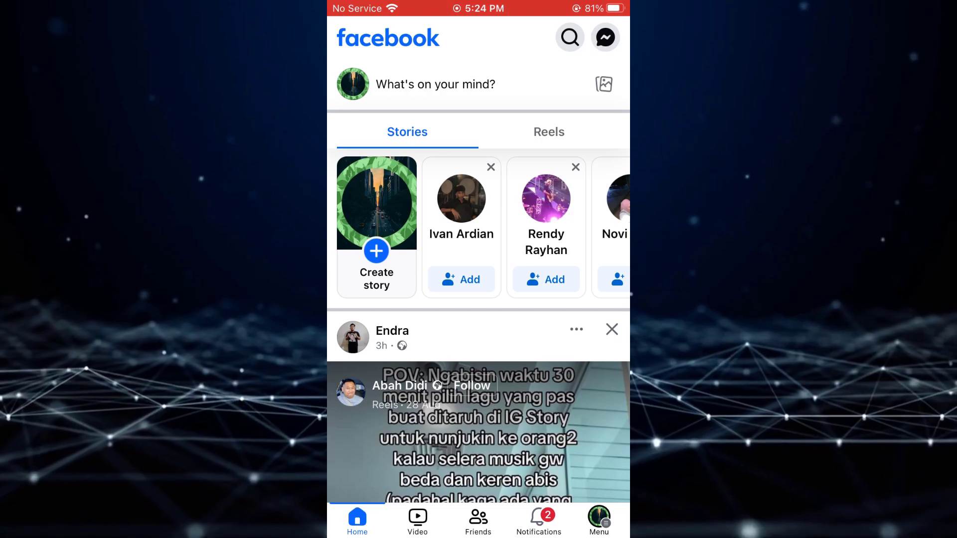
{"action": "left_click", "coordinate": [599, 519]}
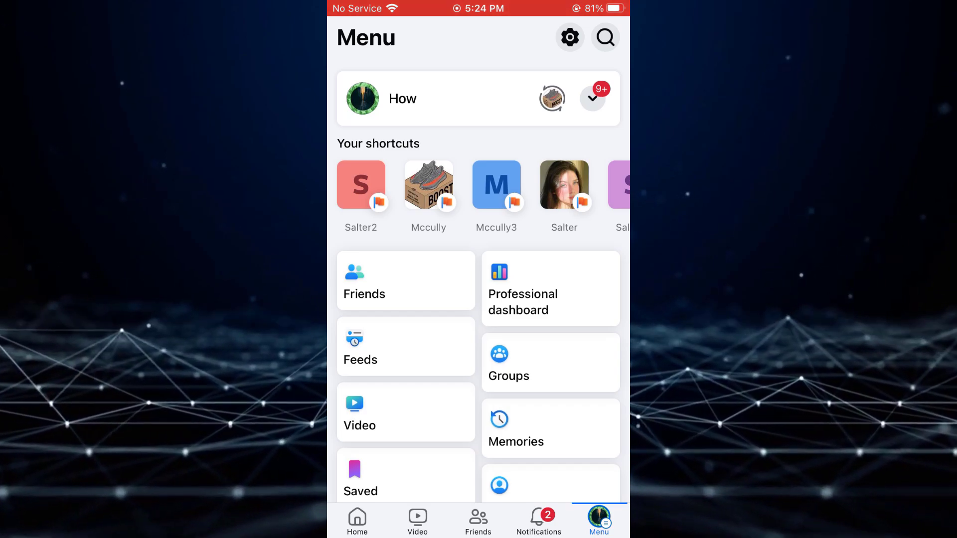
{"action": "scroll", "coordinate": [479, 299], "scroll_direction": "down", "scroll_amount": 10}
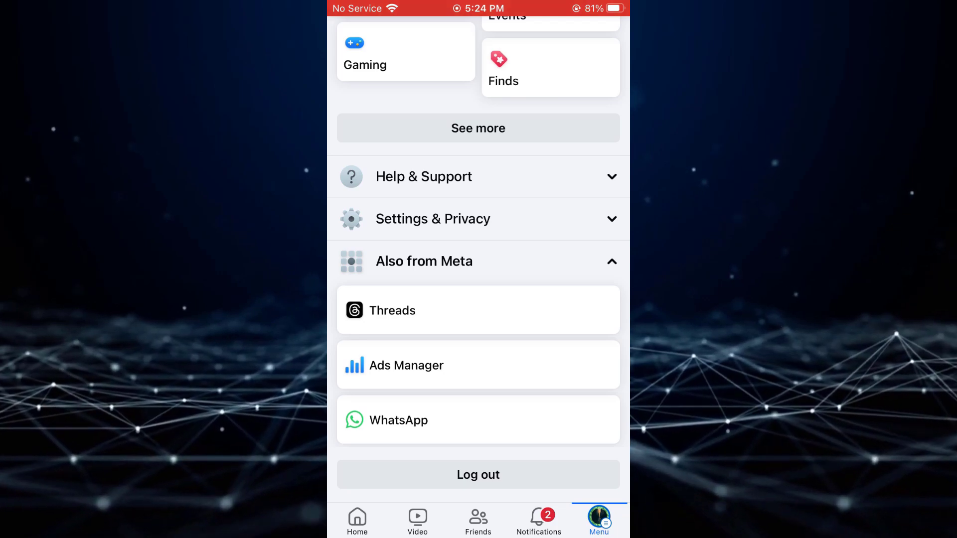
- Start a Report a problem request from Help & Support and answer the logs-and-diagnostics prompt
{"action": "left_click", "coordinate": [424, 177]}
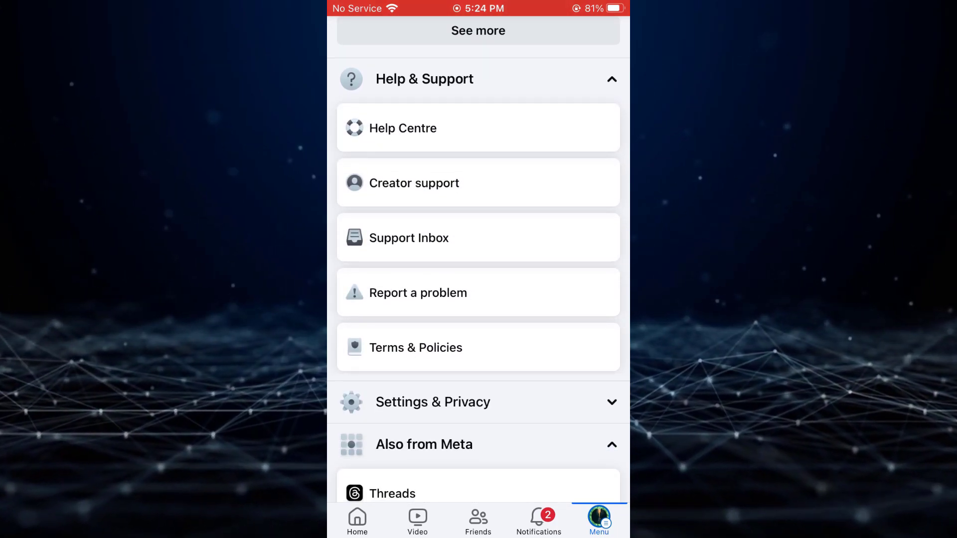
{"action": "left_click", "coordinate": [418, 292]}
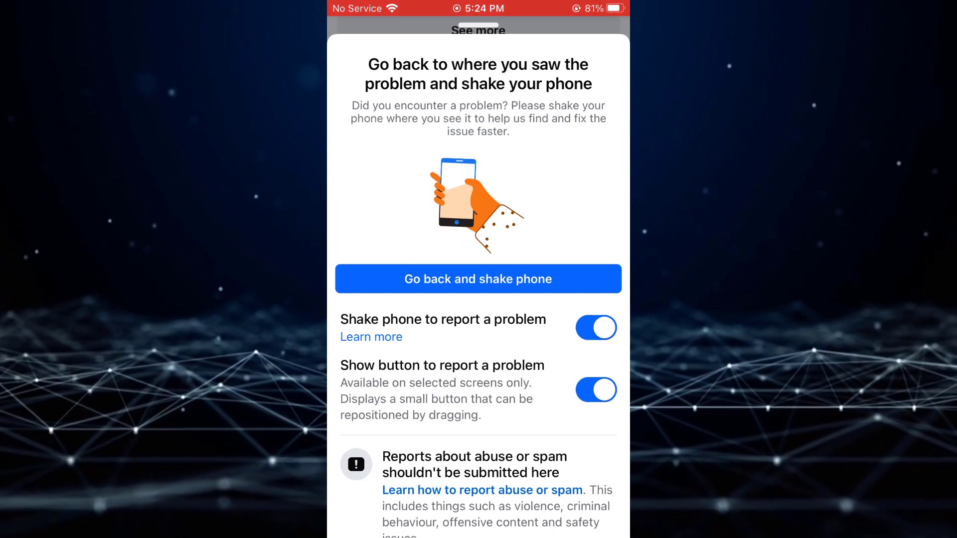
{"action": "scroll", "coordinate": [479, 299], "scroll_direction": "down", "scroll_amount": 2}
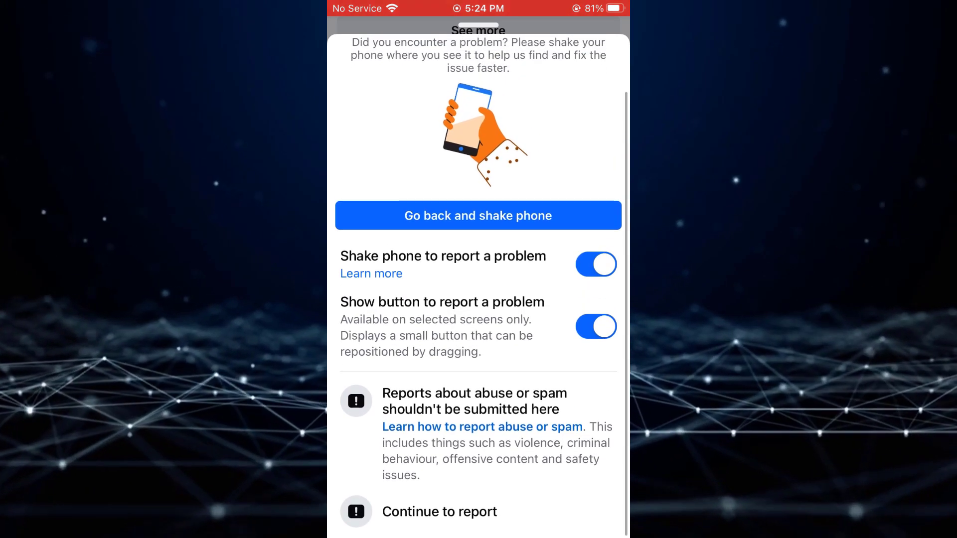
{"action": "left_click", "coordinate": [439, 511]}
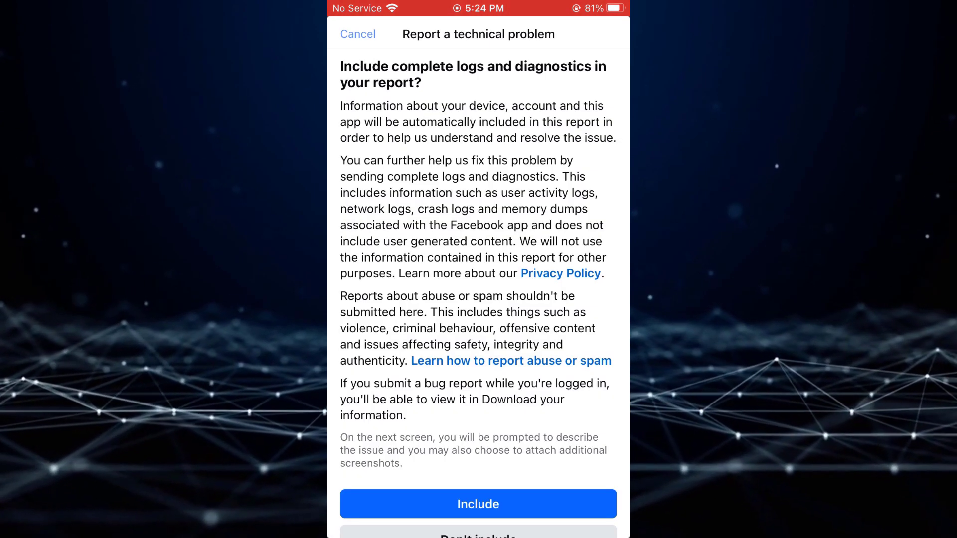
{"action": "scroll", "coordinate": [479, 300], "scroll_direction": "down", "scroll_amount": 1}
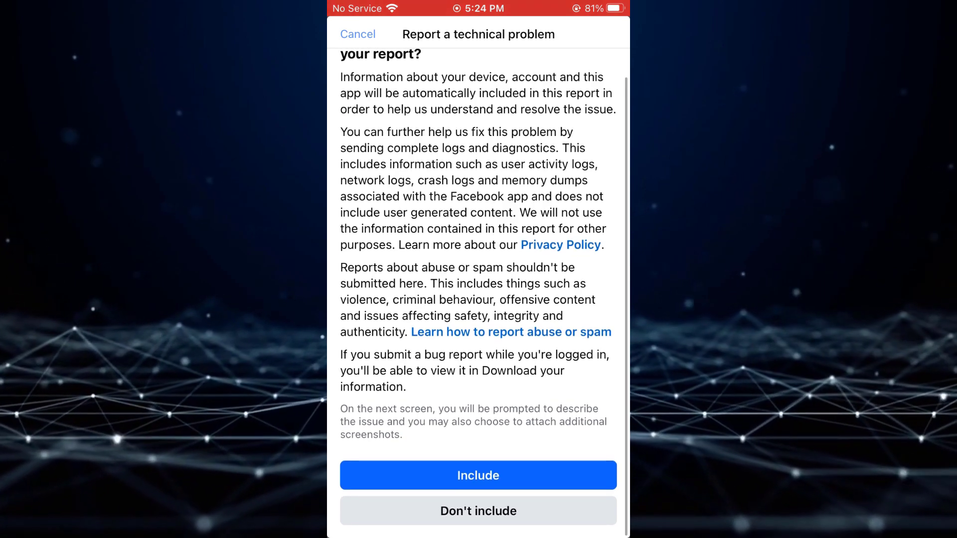
{"action": "left_click", "coordinate": [479, 475]}
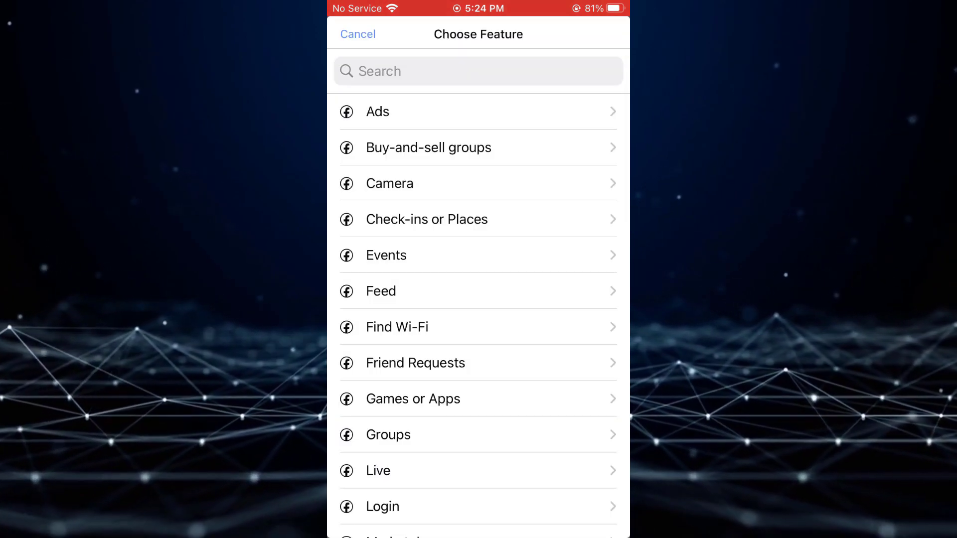
- Choose the affected feature and paste the missing-Events-tab description into What went wrong?
{"action": "left_click", "coordinate": [478, 291]}
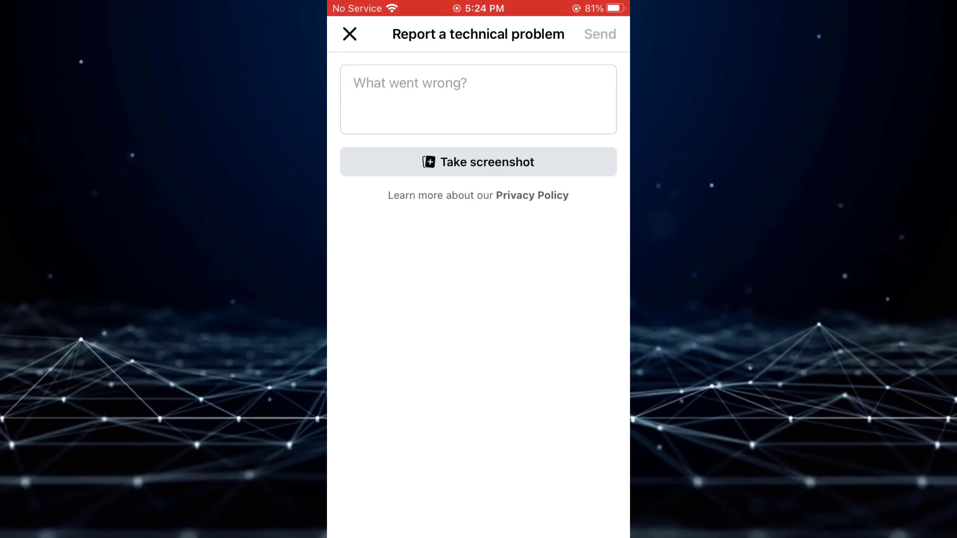
{"action": "left_click", "coordinate": [479, 97]}
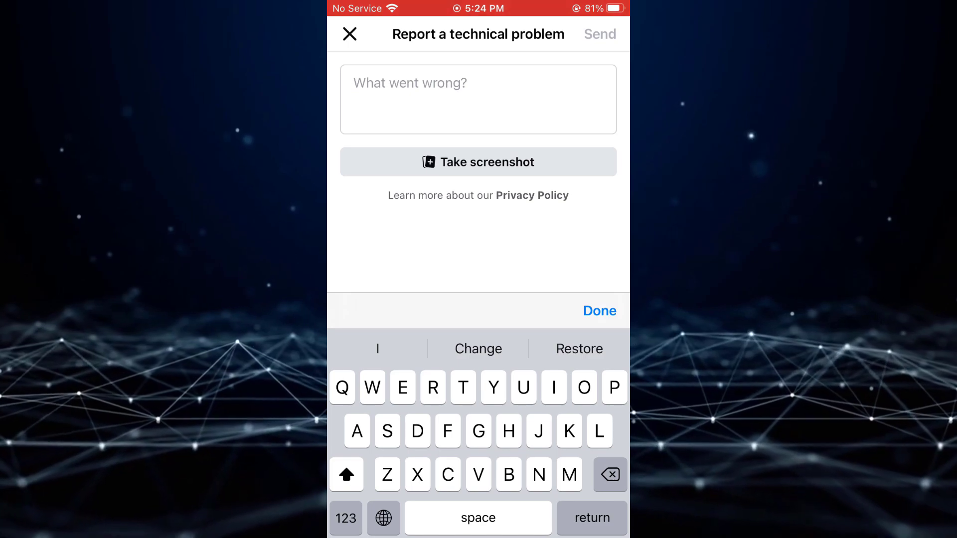
{"action": "left_click", "coordinate": [434, 83]}
{"action": "left_click", "coordinate": [363, 46]}
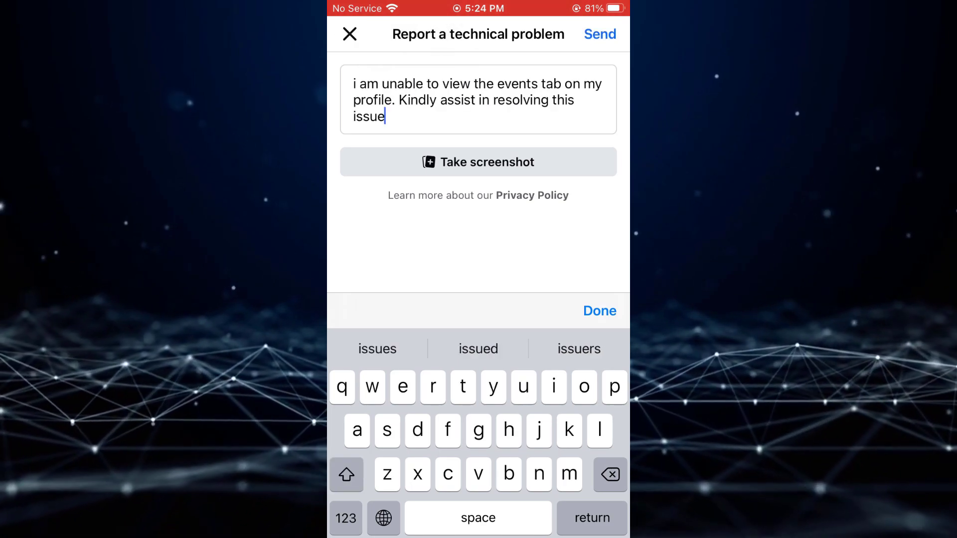